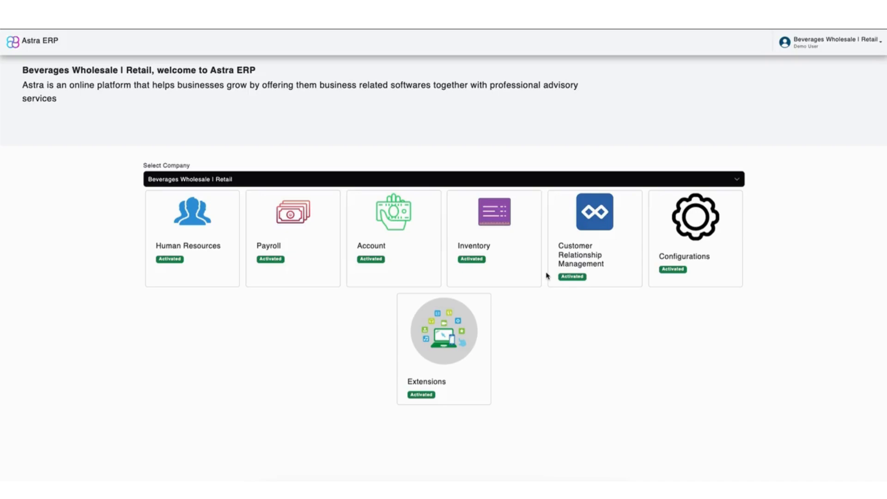
- Open the simple view of products and services in the Inventory module
click(509, 250)
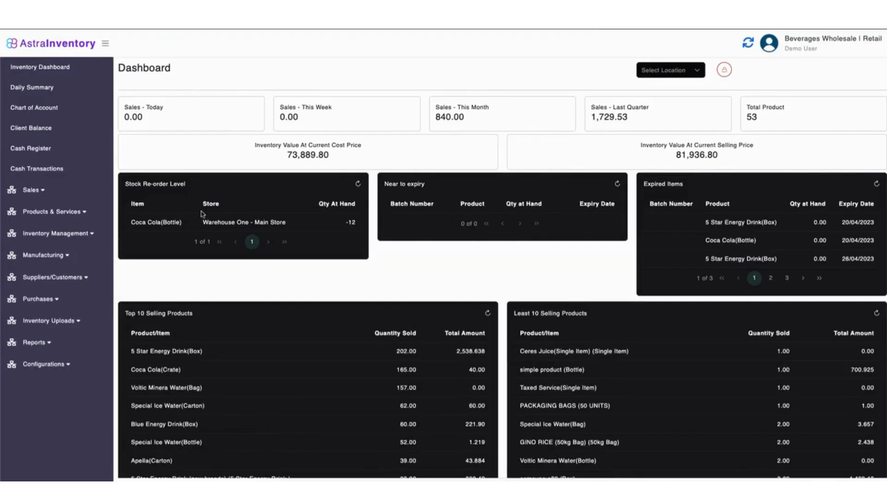
click(71, 213)
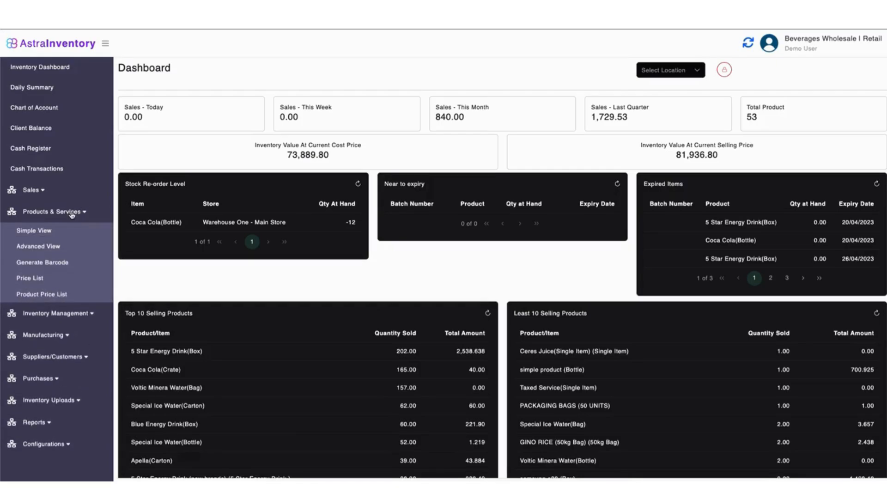
click(47, 230)
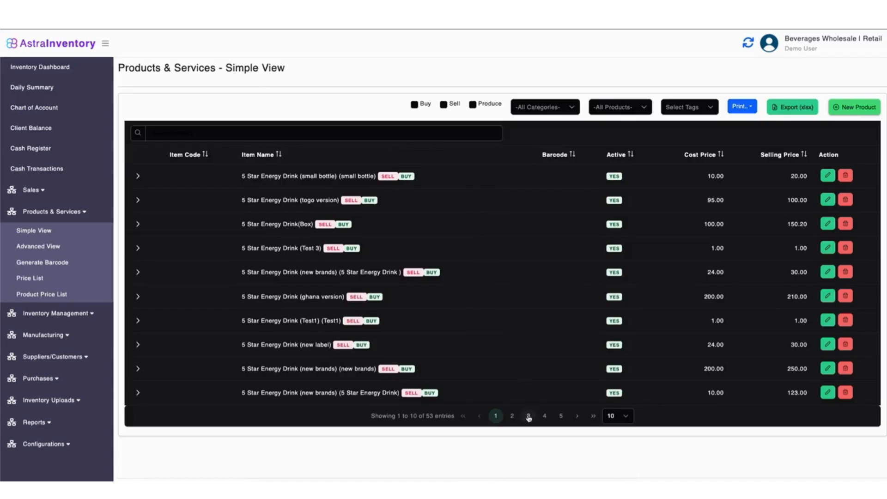
- Browse the second and third pages of the product list and search it for "don"
click(513, 416)
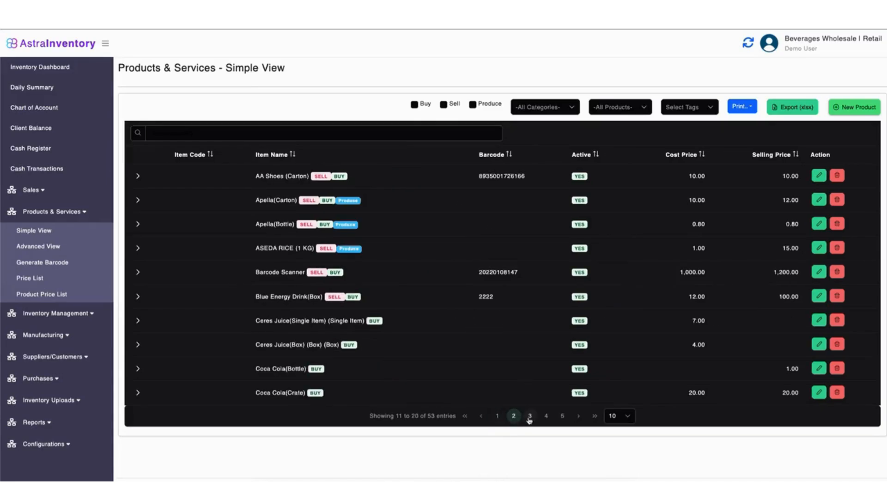
click(530, 418)
click(343, 131)
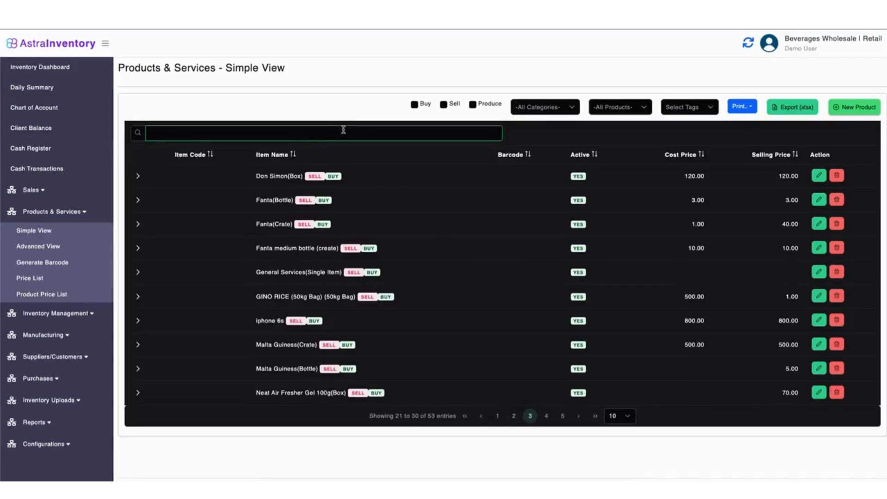
text(don)
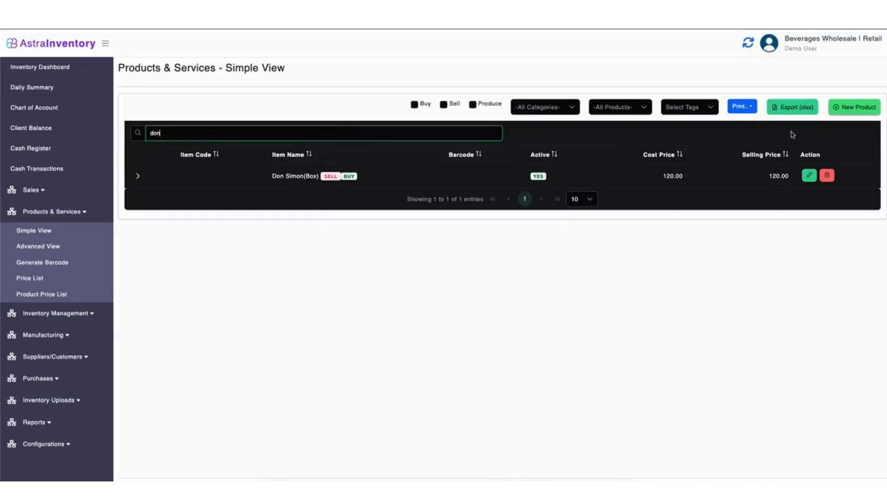
- Start a new product with item code 101, name "Product Name" and description "Description for product"
click(851, 110)
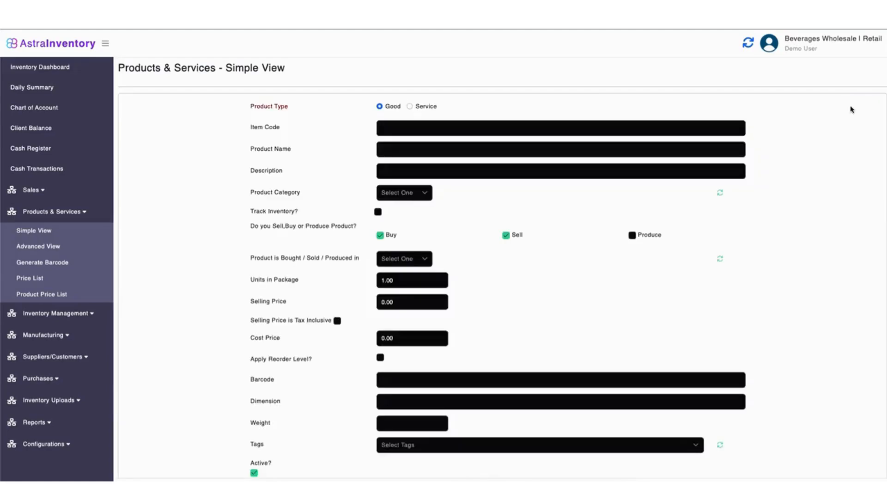
scroll(616, 235, down, 2)
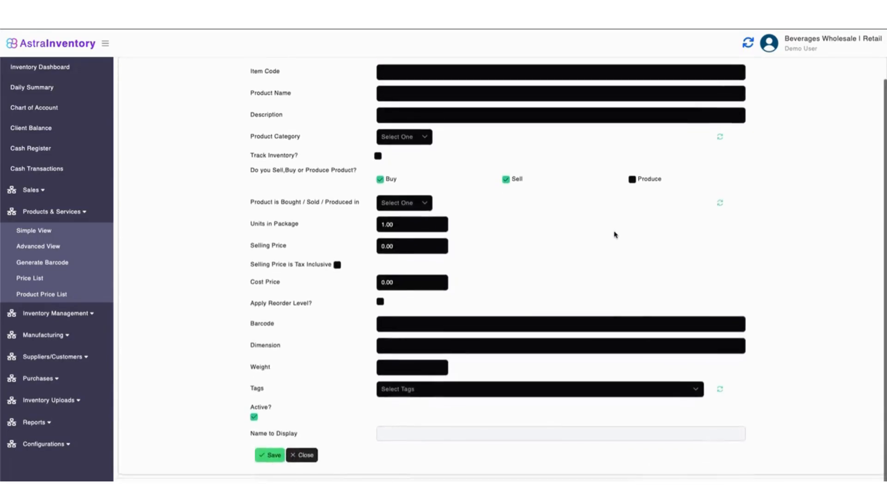
scroll(615, 235, up, 2)
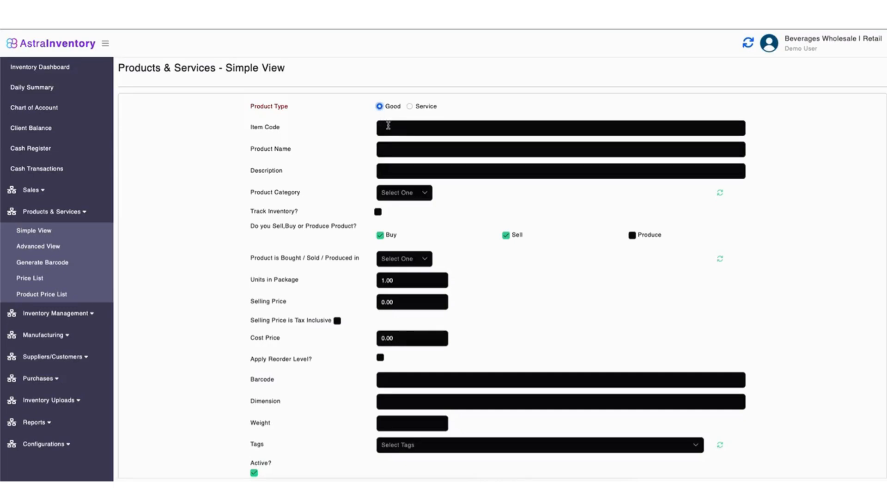
click(389, 128)
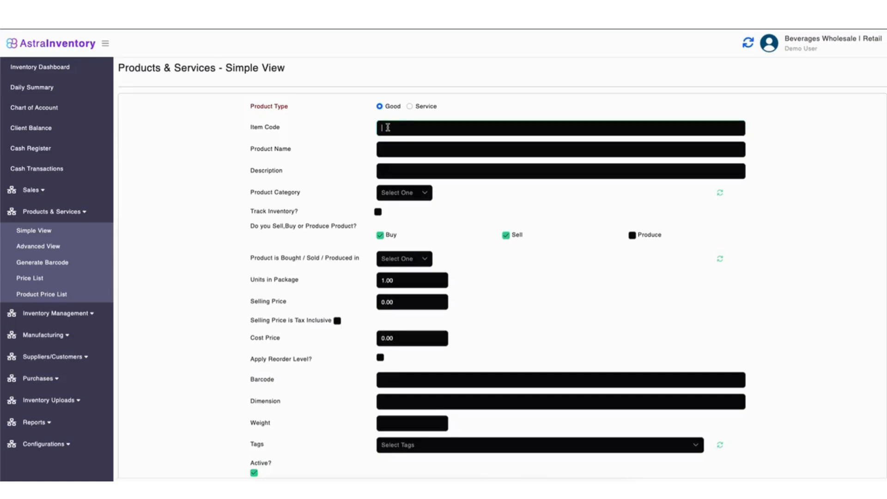
text(101)
click(398, 152)
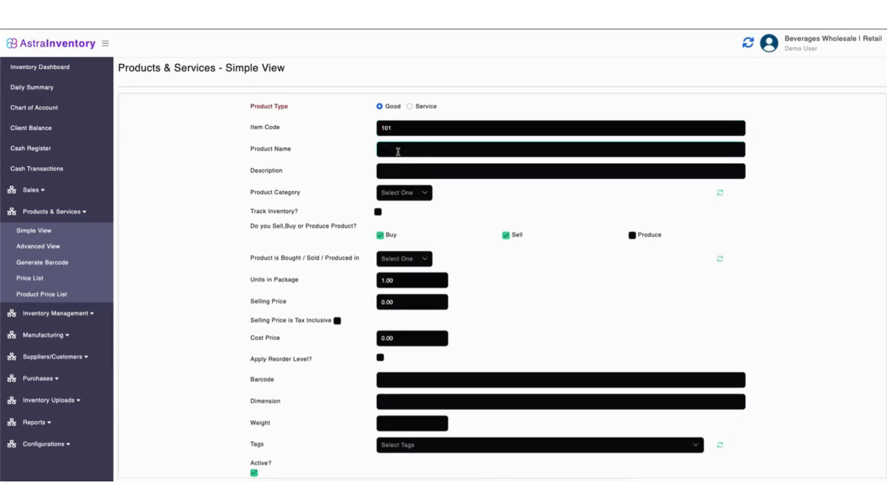
text(Product Name)
click(398, 172)
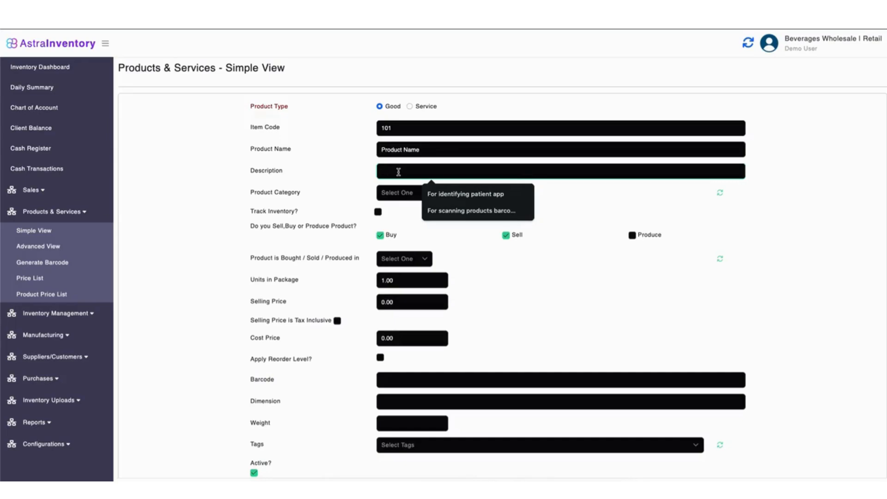
text(Des)
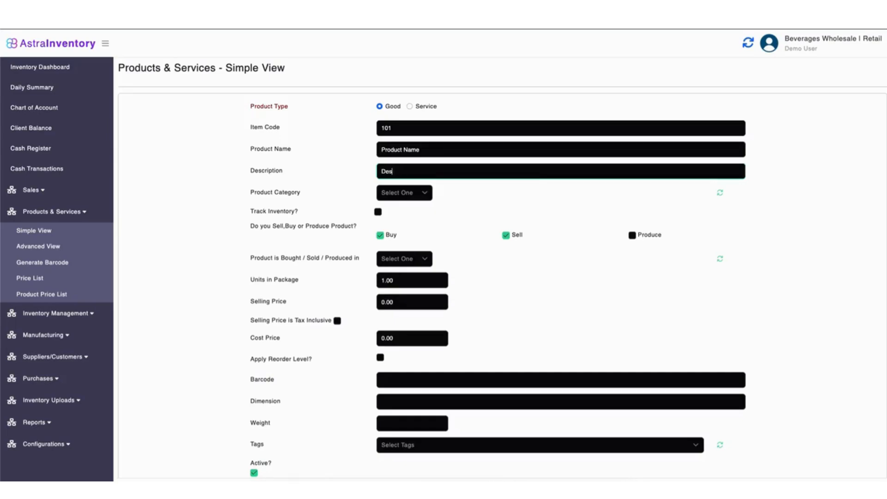
text(cription for product)
- Assign the product to the Electrical Gadget category and enable inventory tracking for it
click(428, 194)
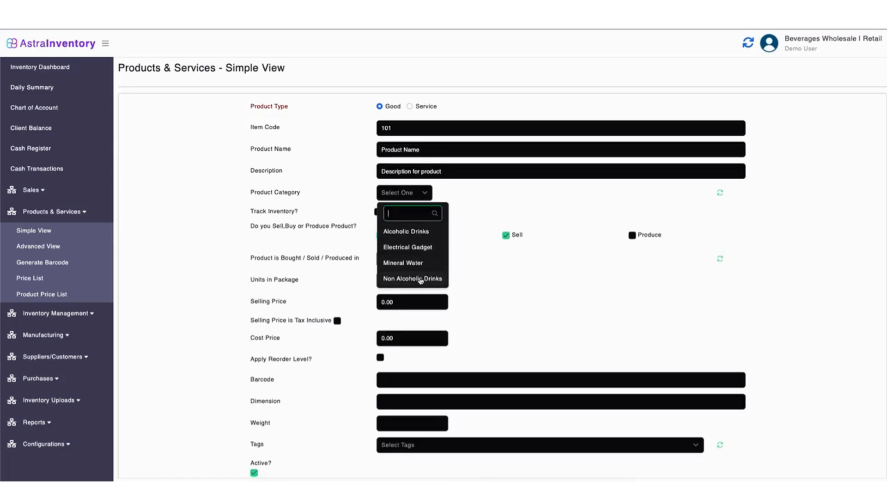
click(419, 248)
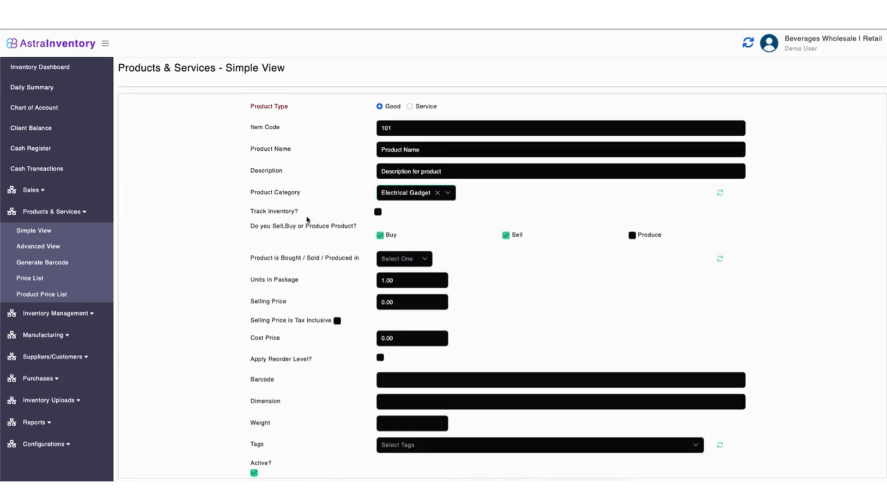
click(378, 212)
- Set the unit the product is bought and sold in to Box, and change the product name to "Laptop"
click(425, 262)
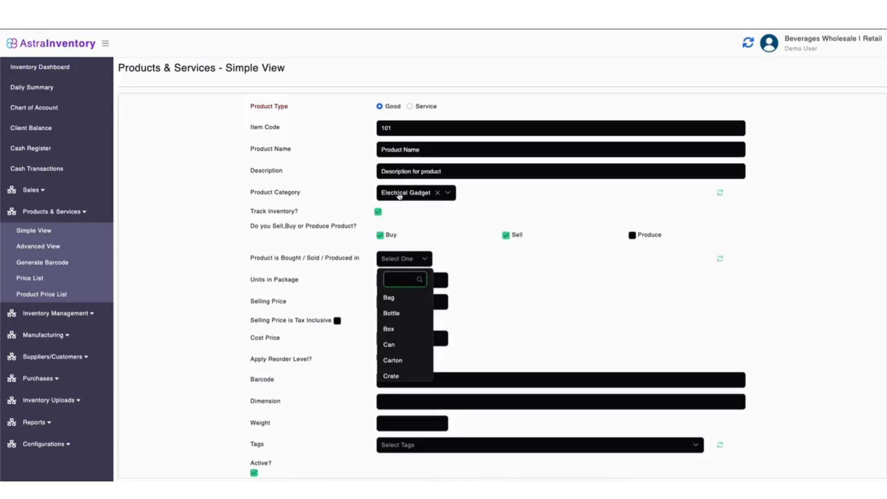
drag(419, 151, 382, 150)
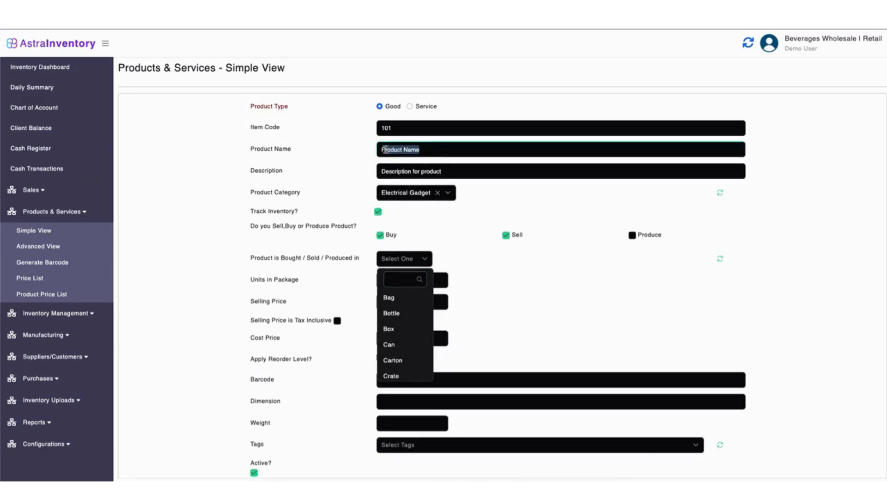
click(406, 261)
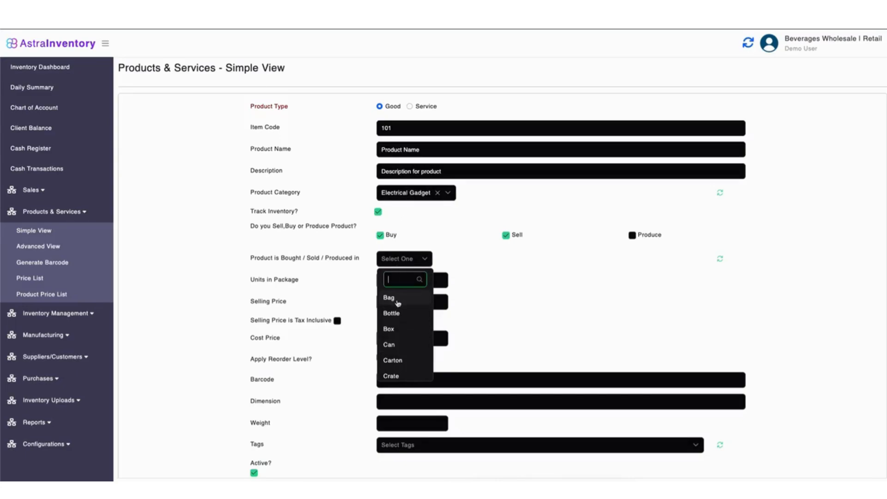
click(405, 332)
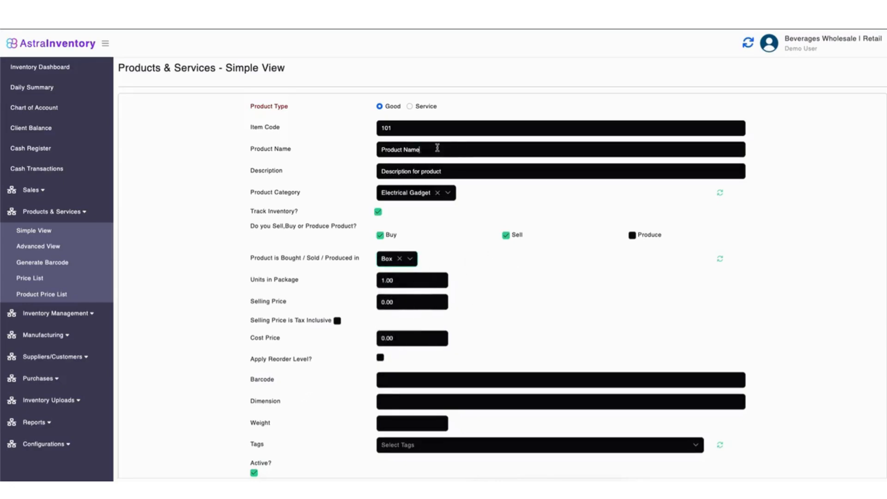
drag(437, 148, 377, 147)
text(Laptop)
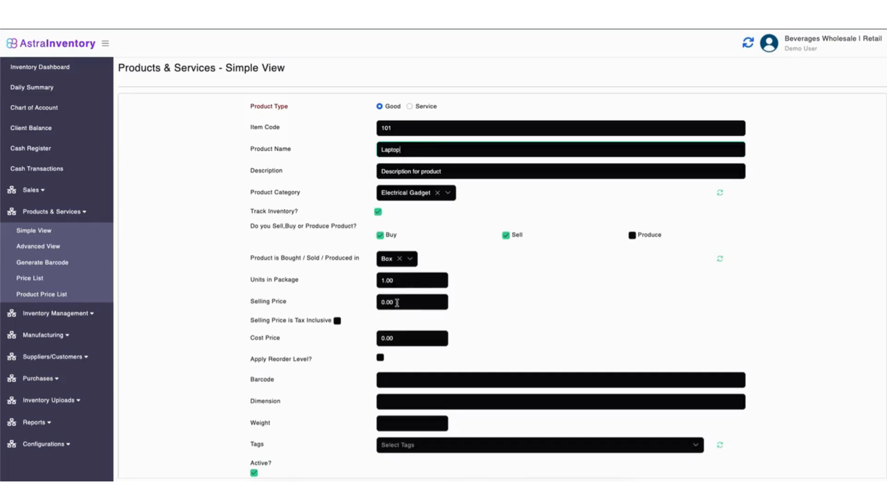
- Set a tax-inclusive selling price of 3,500.00 and a cost price of 3,400.00
drag(396, 303, 381, 303)
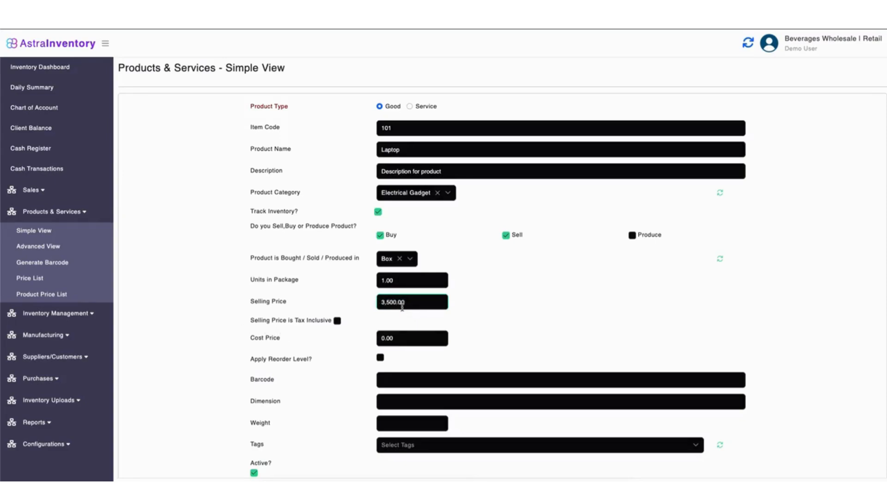
click(338, 321)
click(396, 338)
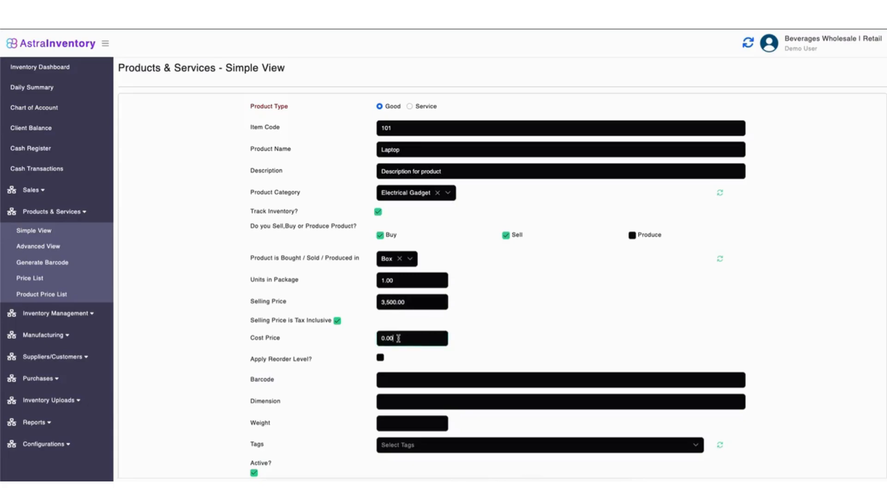
drag(396, 339, 378, 341)
text(3,400)
click(516, 328)
click(413, 380)
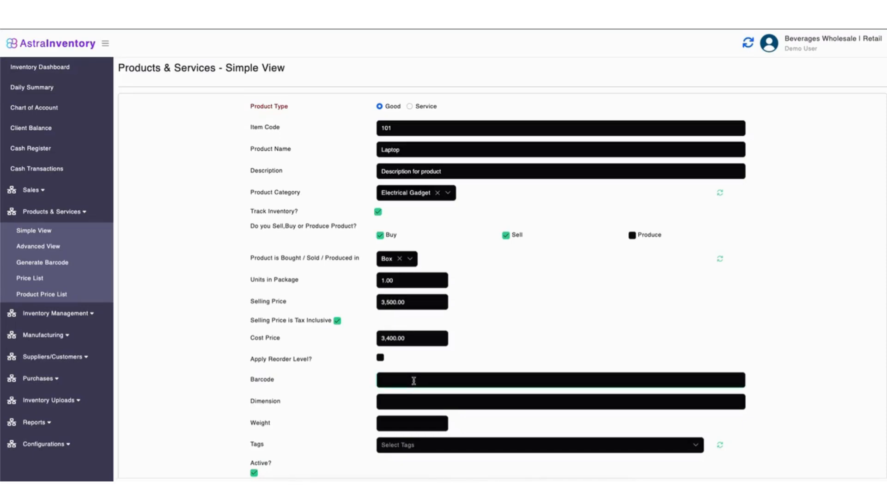
text(11002338833)
scroll(452, 361, down, 1)
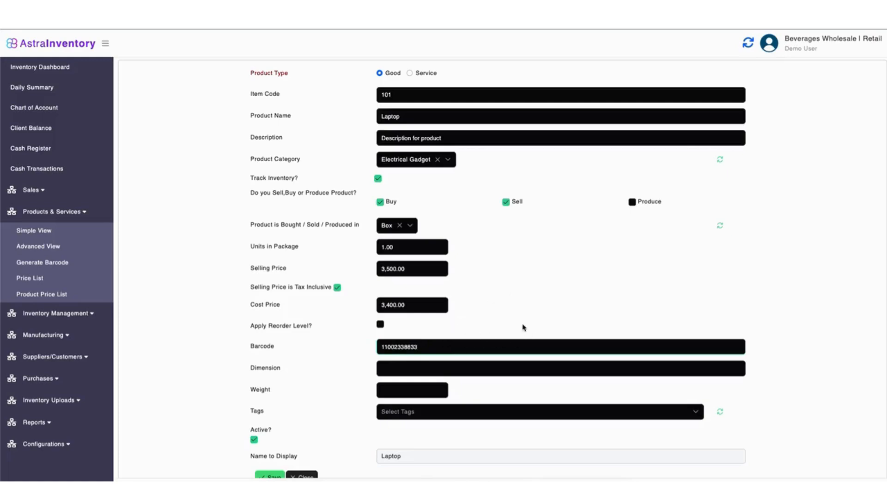
scroll(520, 328, down, 1)
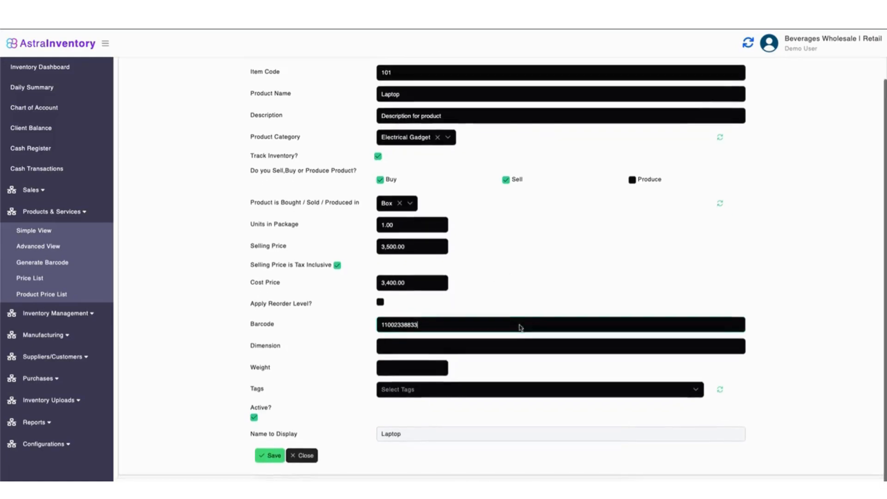
- Examine the optional dimension and weight fields and the tags available for the product
click(404, 349)
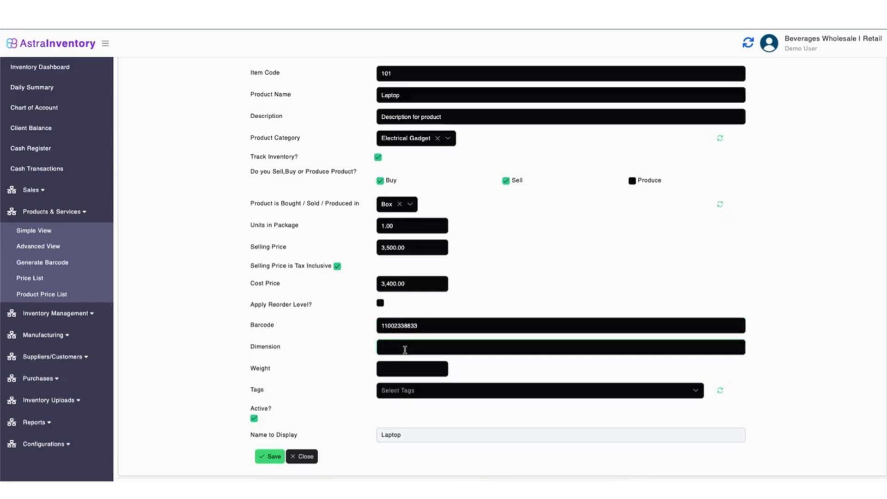
click(399, 369)
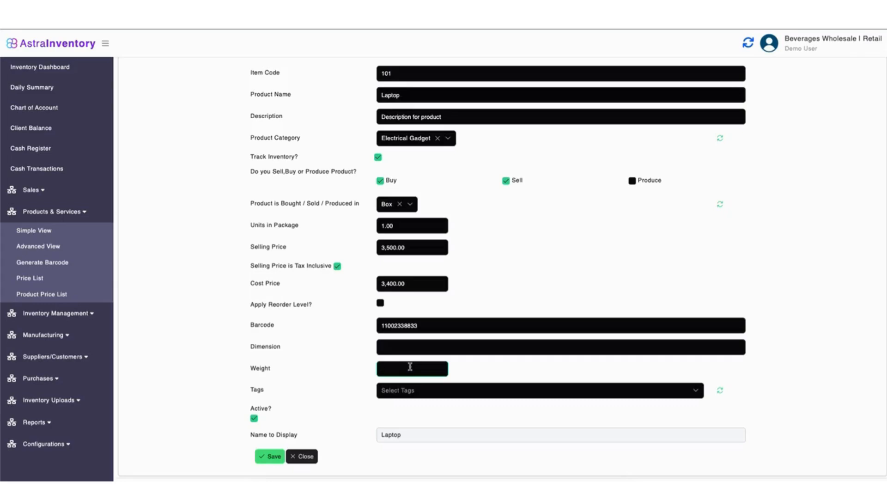
click(412, 391)
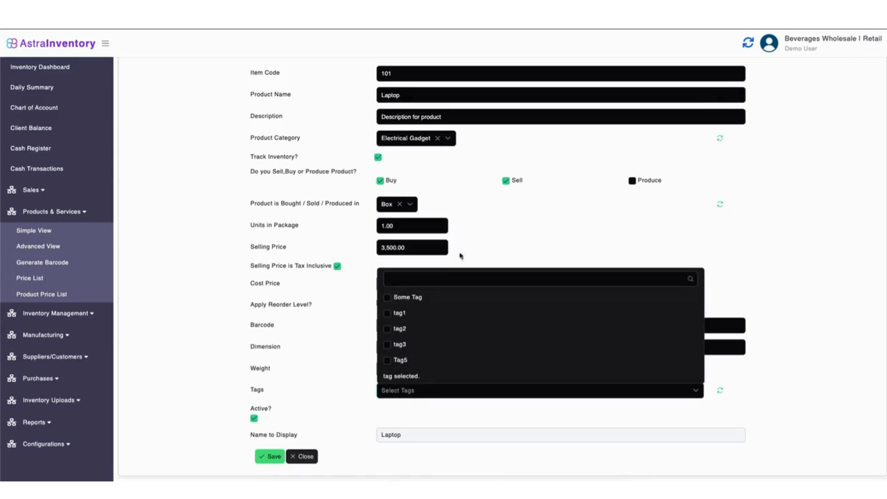
click(474, 206)
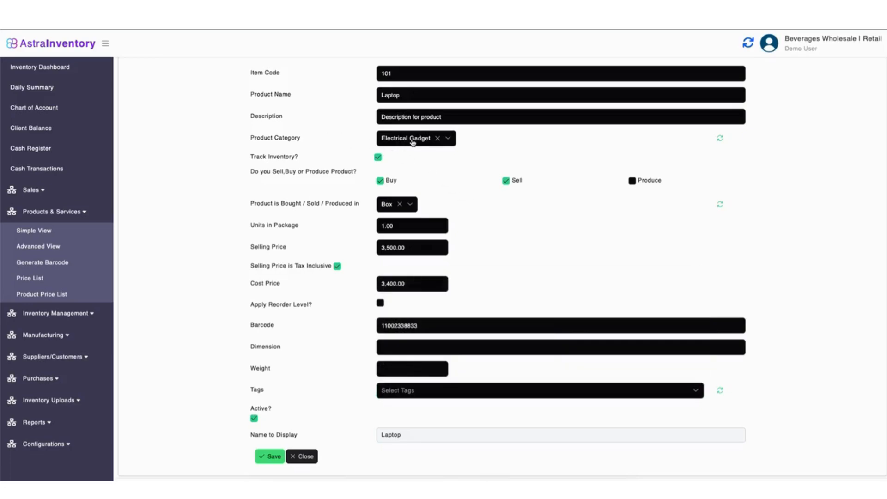
click(406, 393)
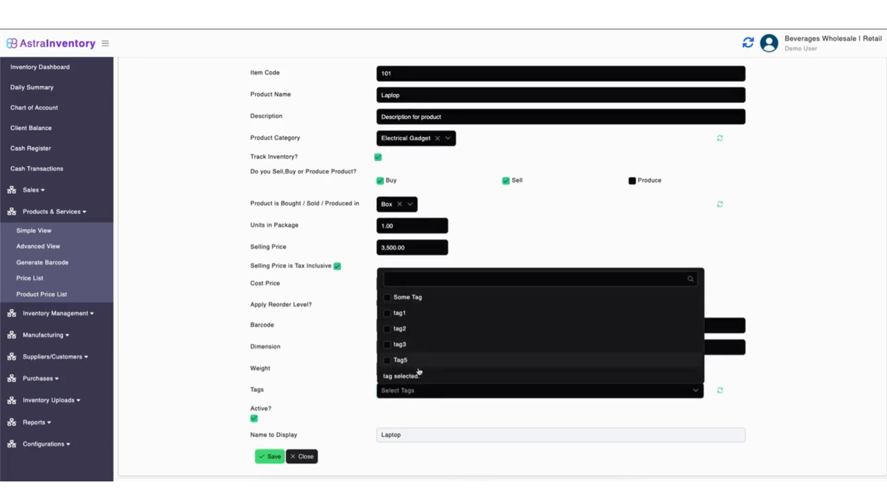
click(421, 407)
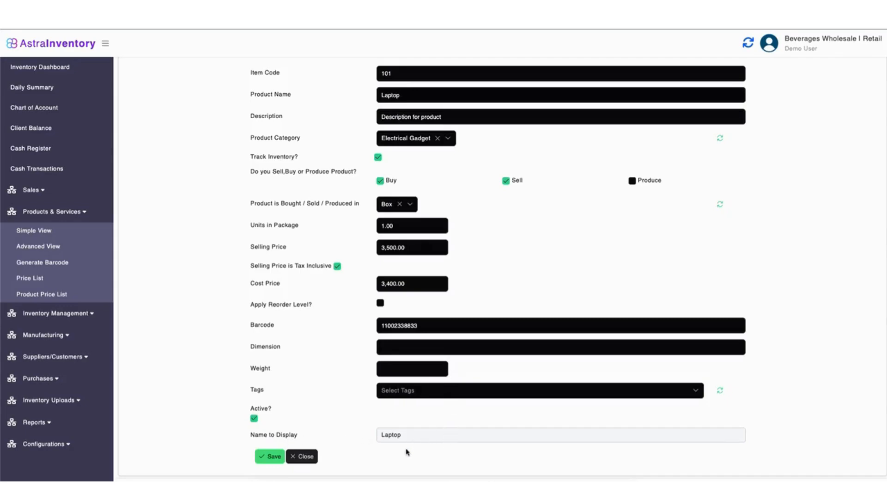
- Change the product name to "New Laptop" and check the name to display
drag(406, 436, 380, 436)
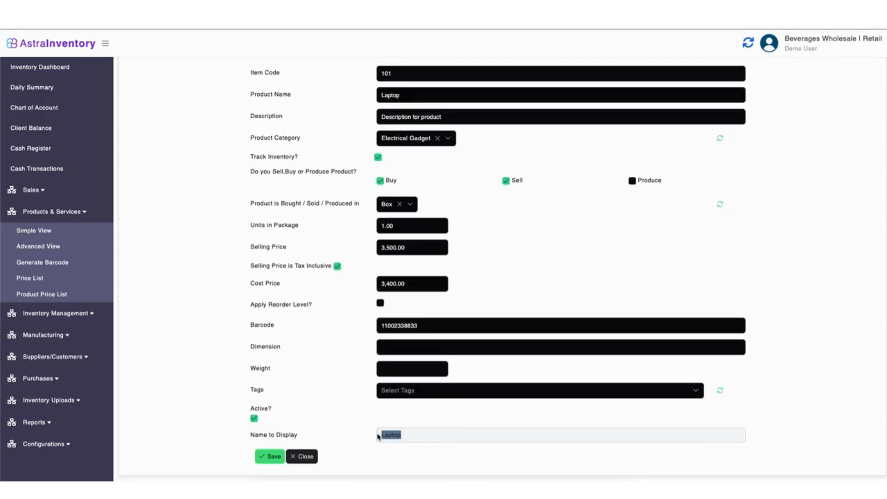
click(416, 439)
drag(406, 438, 381, 435)
click(381, 95)
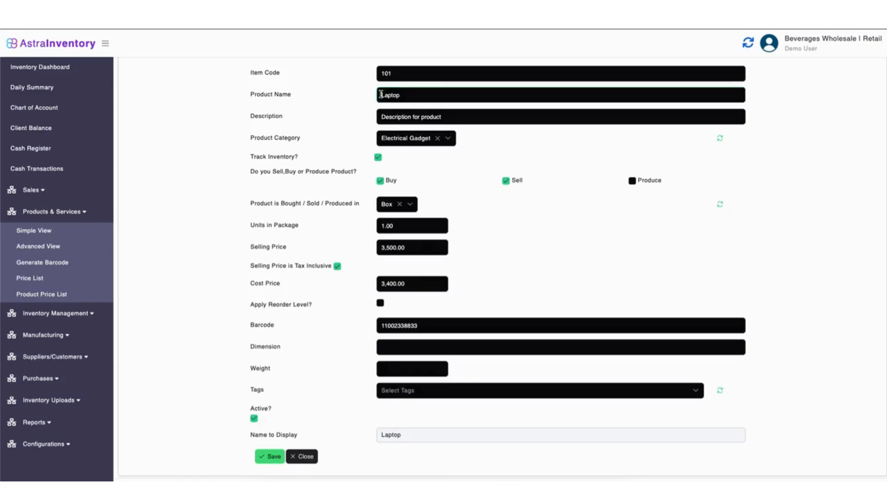
text(New)
drag(421, 437, 360, 439)
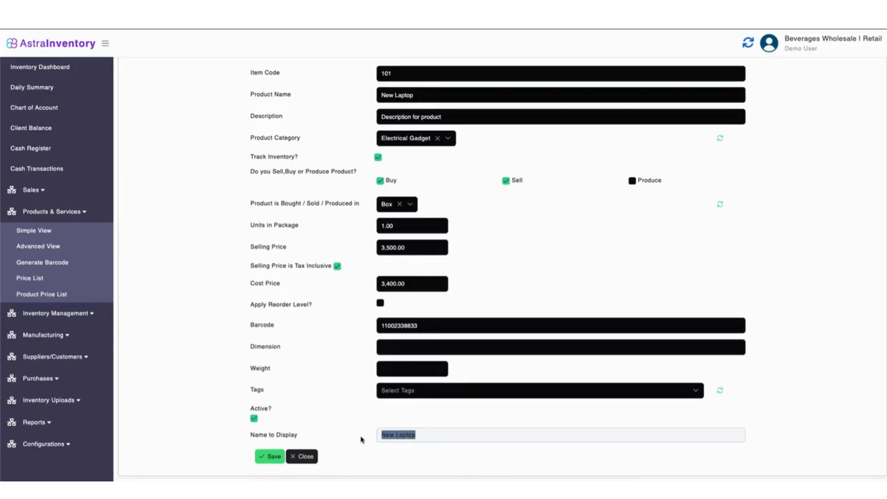
click(458, 436)
scroll(522, 319, up, 1)
scroll(522, 319, up, 2)
scroll(522, 318, down, 3)
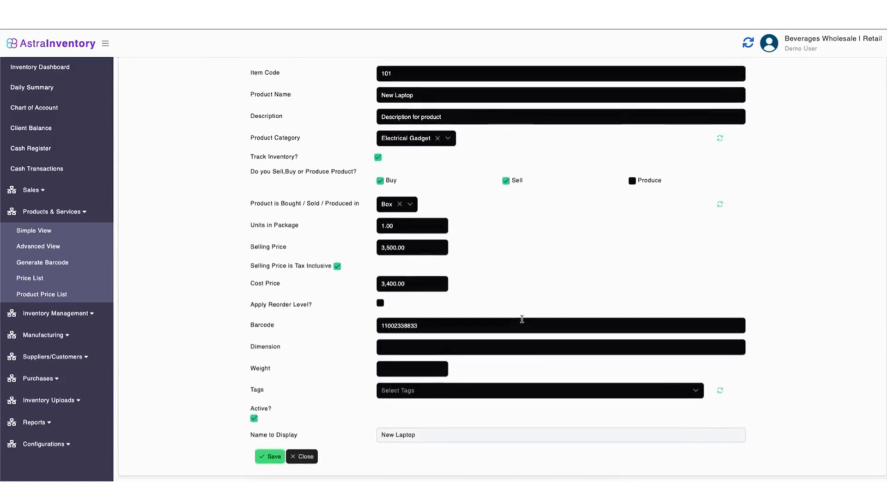
- Save the new laptop product, search the product list for "new lap", and clear the search
click(271, 458)
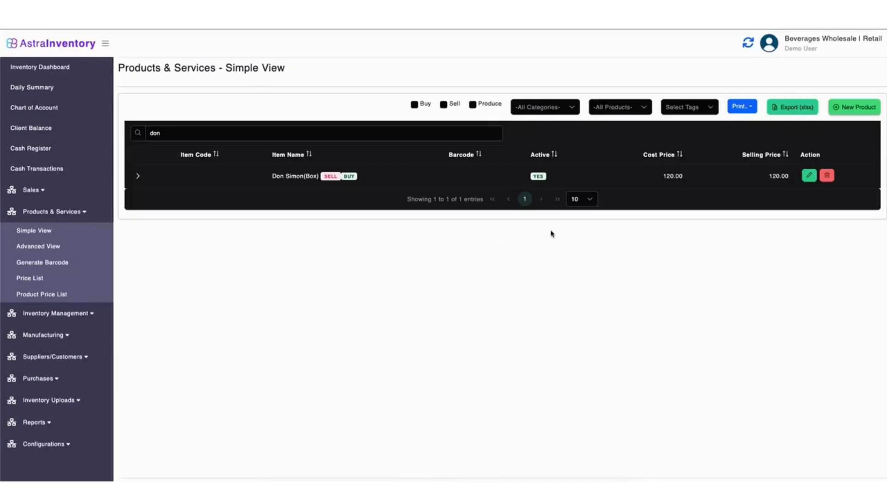
click(439, 133)
key(BackSpace)
key(BackSpace)
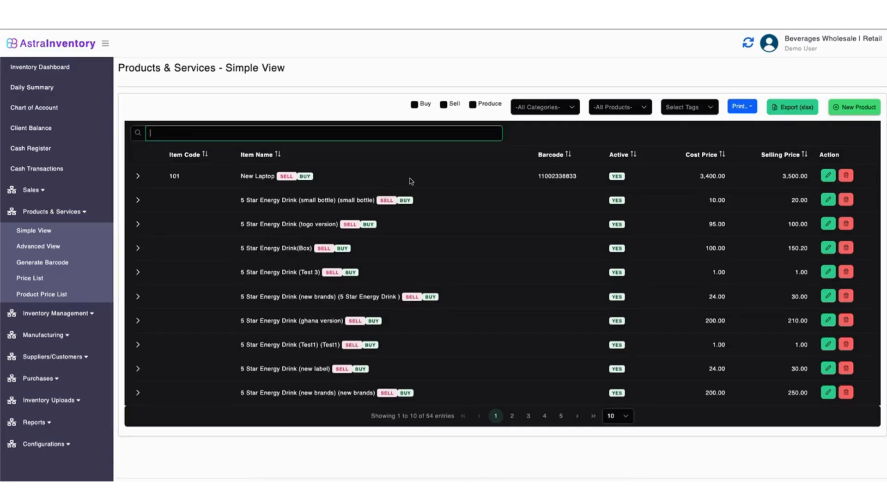
text(new)
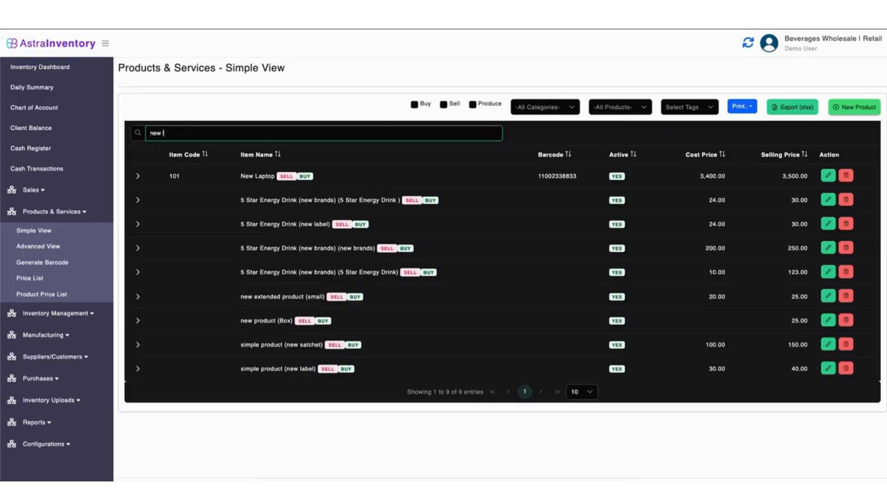
text( lap)
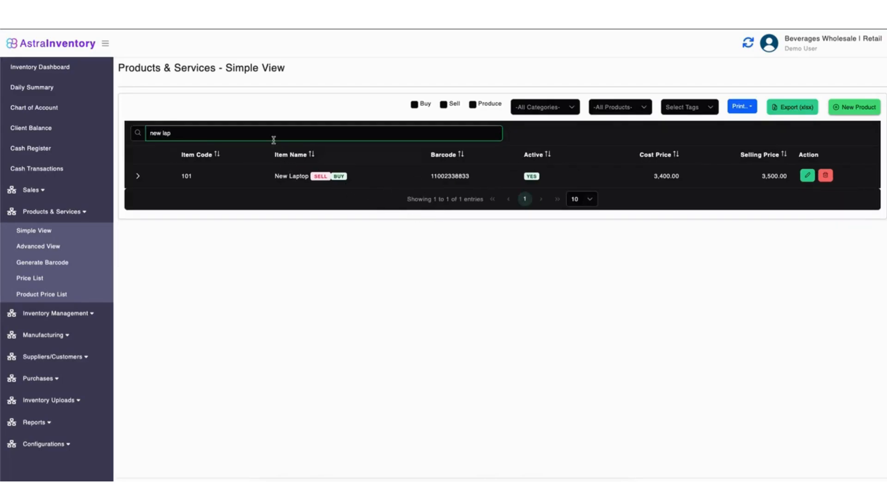
key(BackSpace)
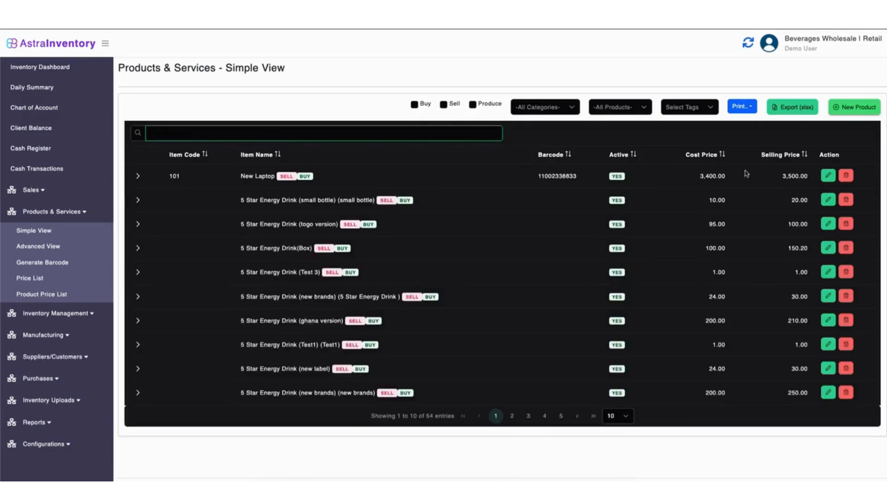
- Change the New Laptop product's item code to 102 and save the edited product
click(828, 176)
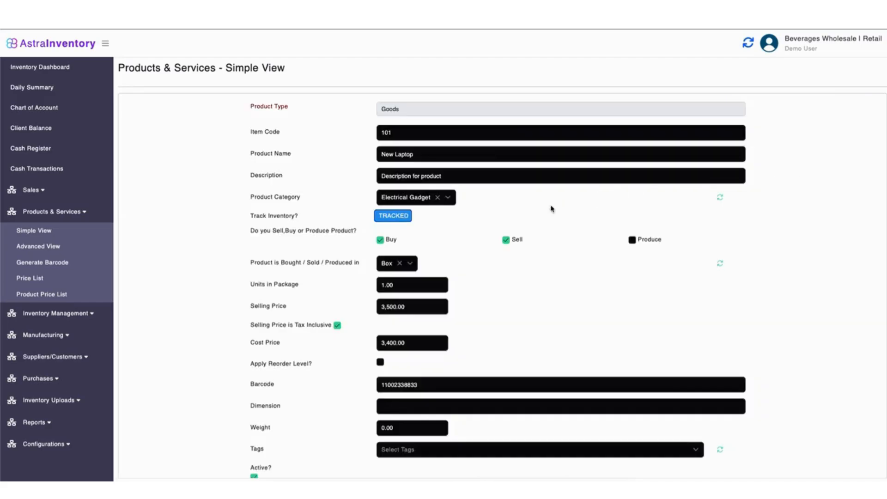
scroll(479, 208, down, 2)
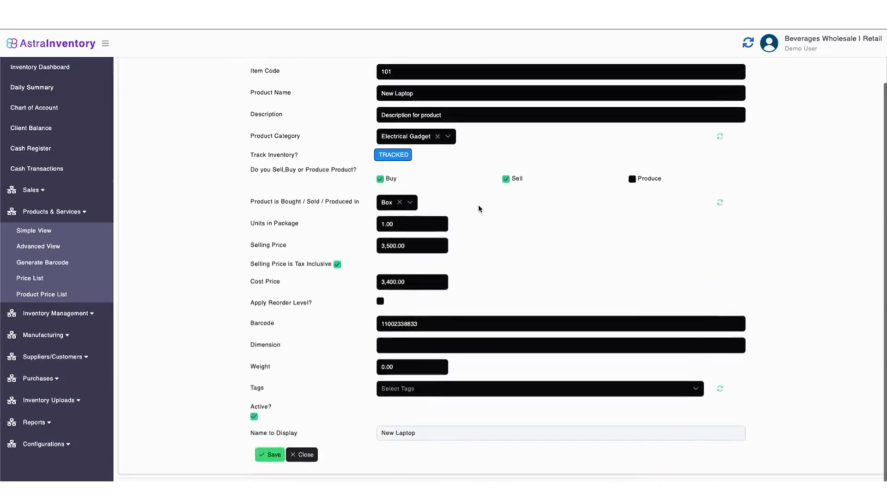
scroll(479, 209, up, 2)
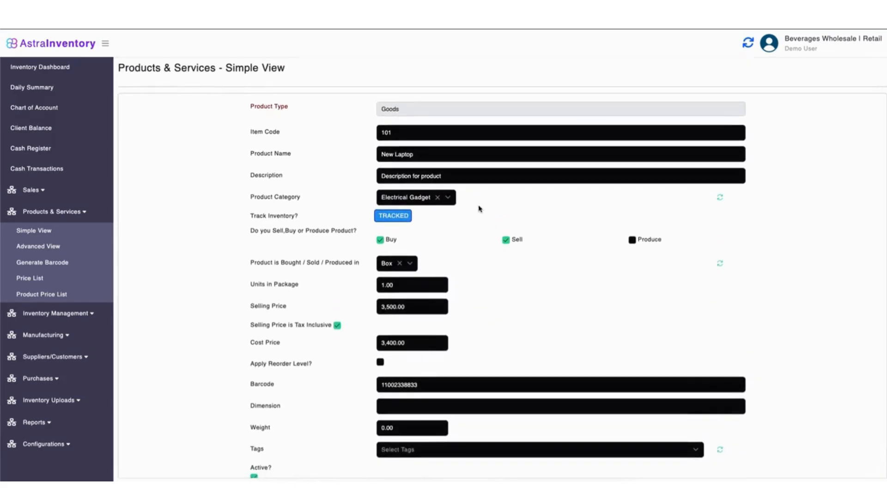
click(409, 133)
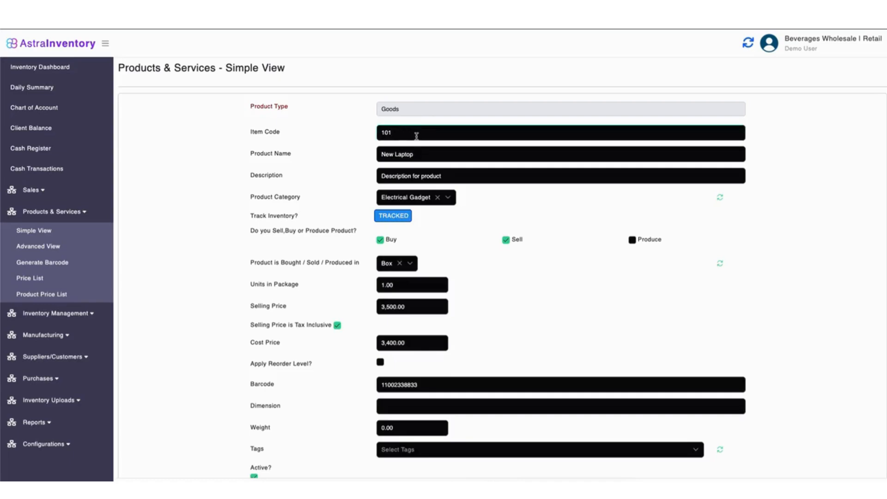
scroll(416, 136, down, 1)
scroll(417, 135, up, 1)
key(BackSpace)
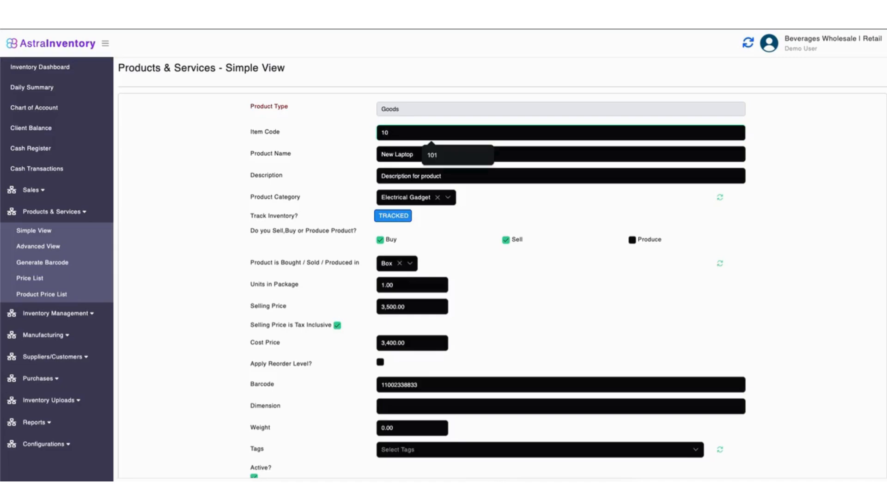
text(2)
scroll(486, 171, down, 2)
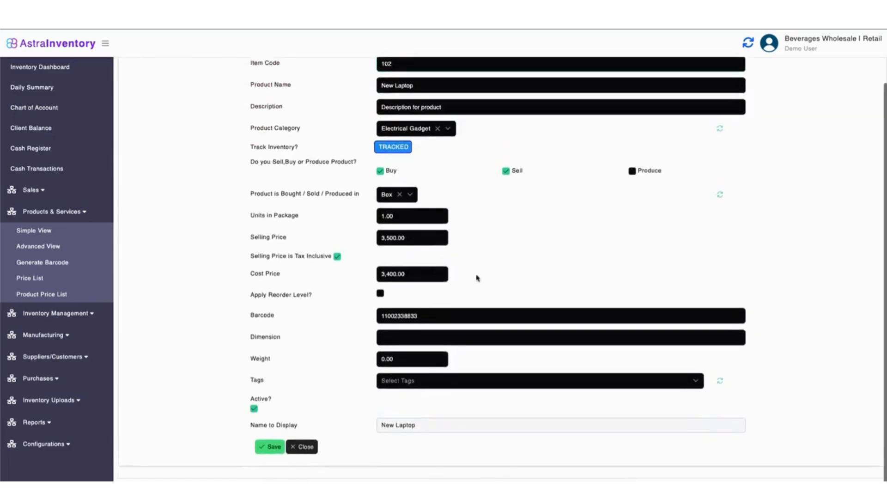
click(276, 455)
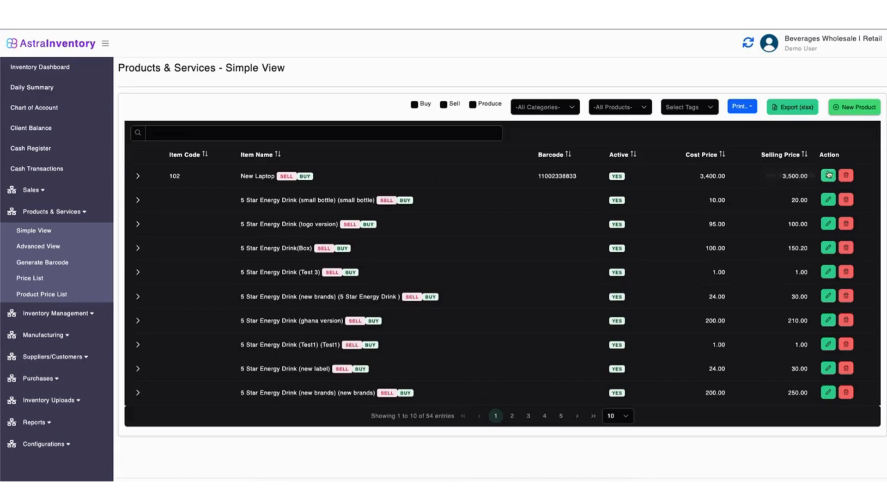
- Permanently delete the New Laptop product and search the list for "new lap" to check its removal
click(847, 176)
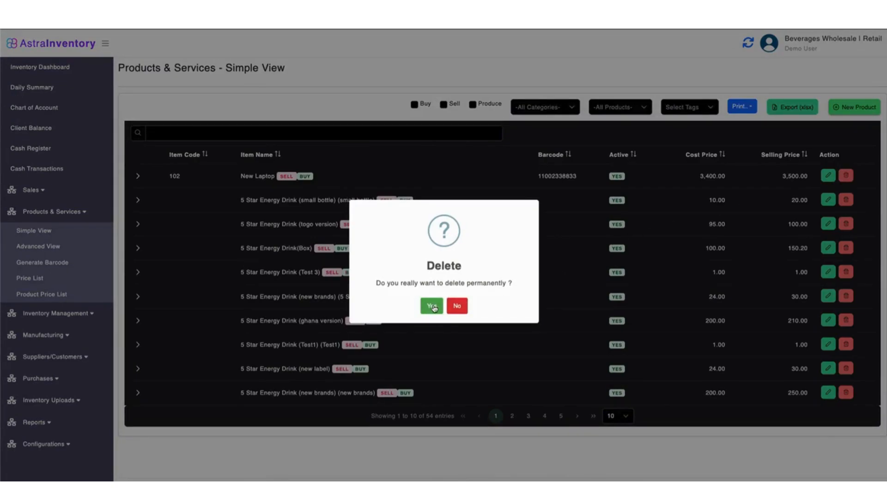
click(432, 306)
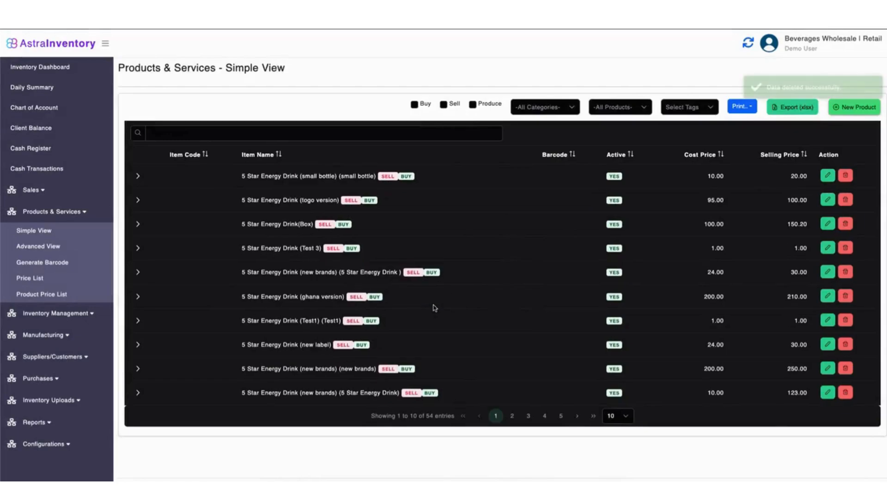
click(355, 133)
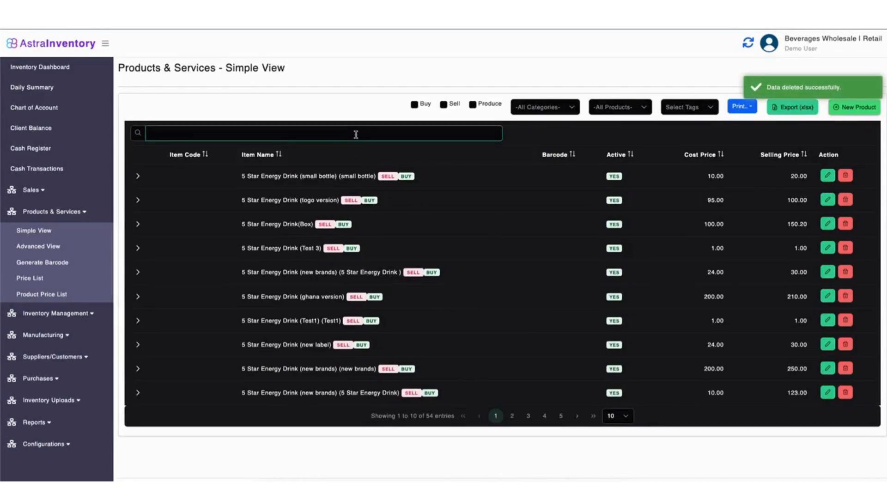
text(lap)
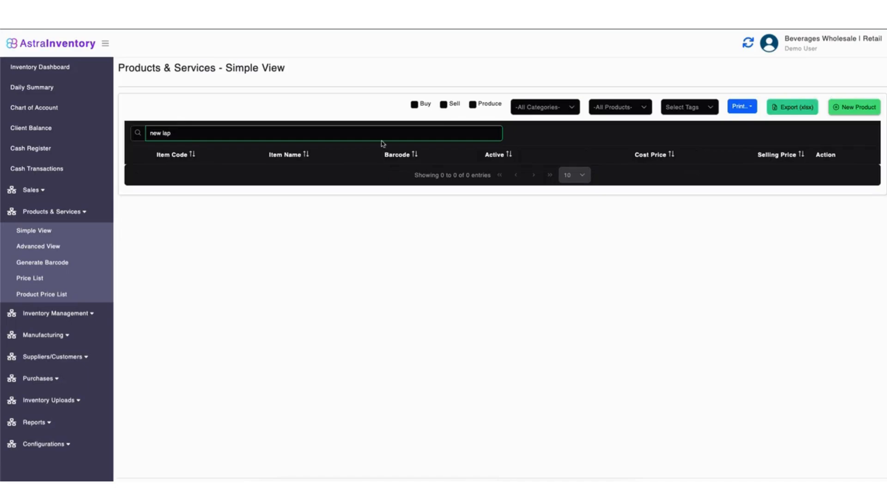
key(BackSpace)
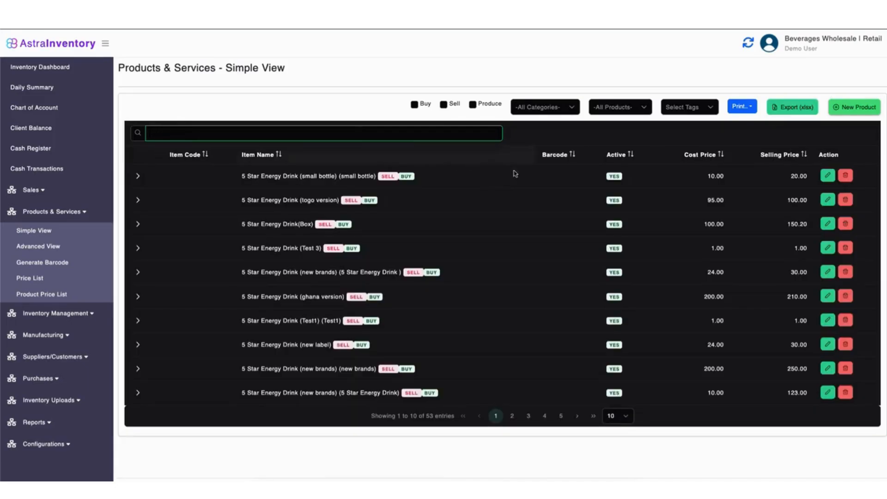
- Filter the product list by the Electrical Gadget category and examine the product type and tag filter options
click(571, 107)
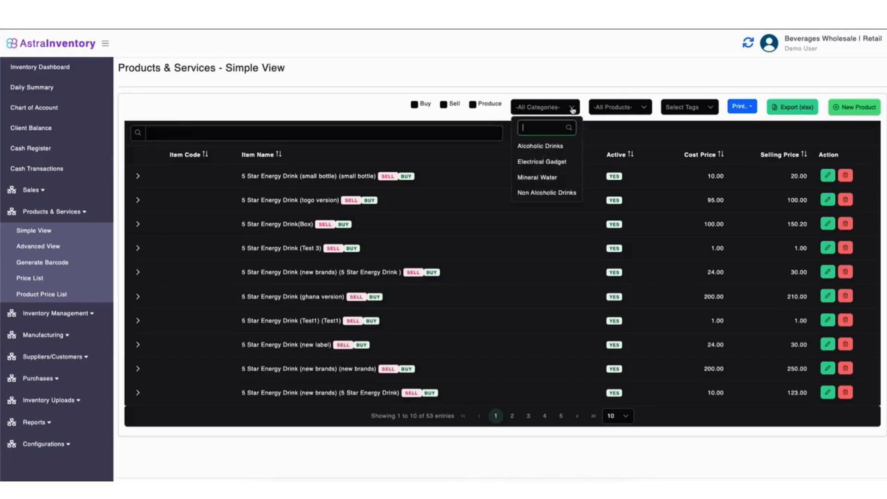
click(549, 164)
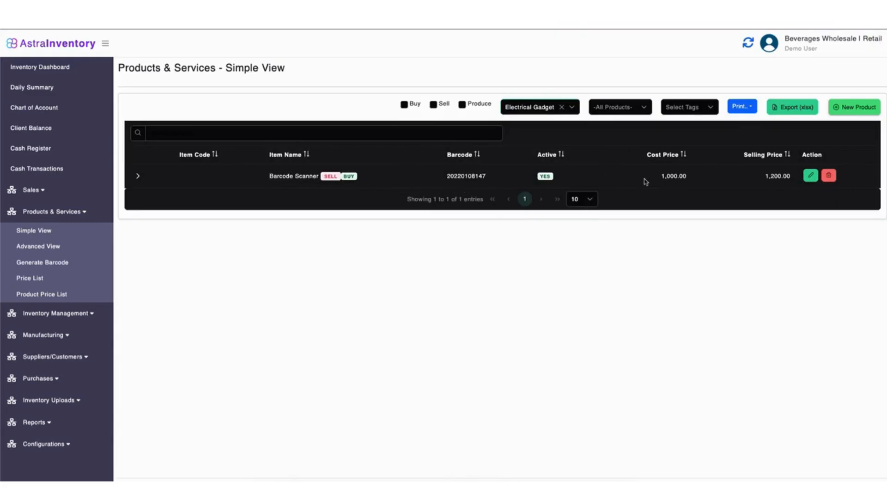
click(629, 110)
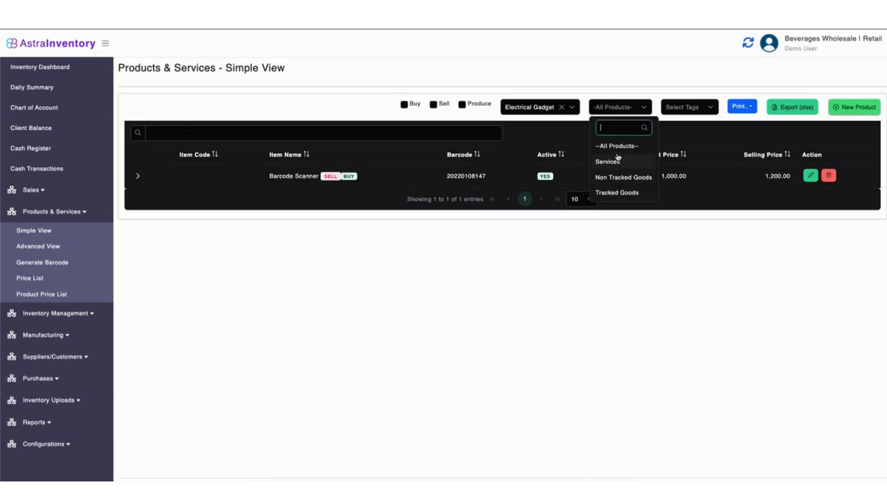
click(634, 113)
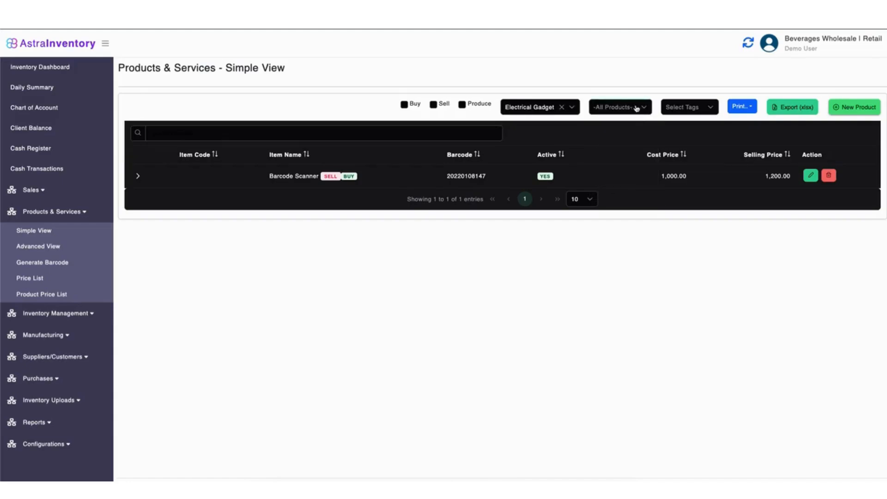
click(697, 111)
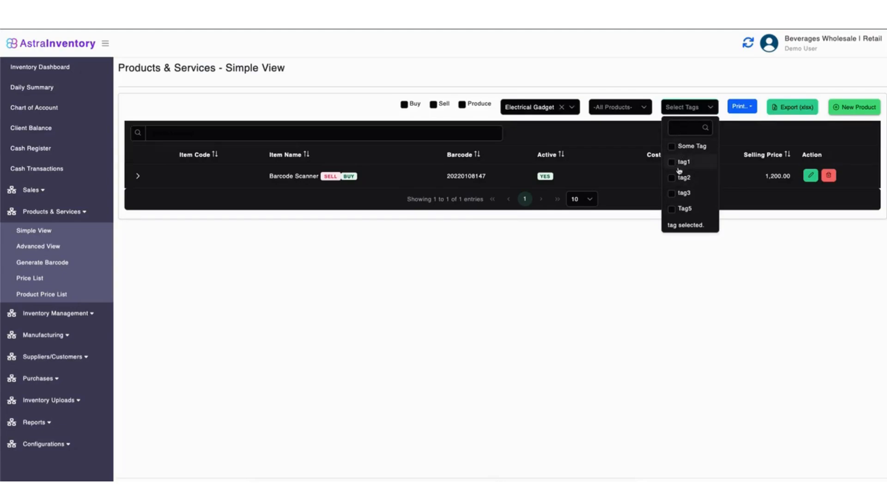
click(760, 234)
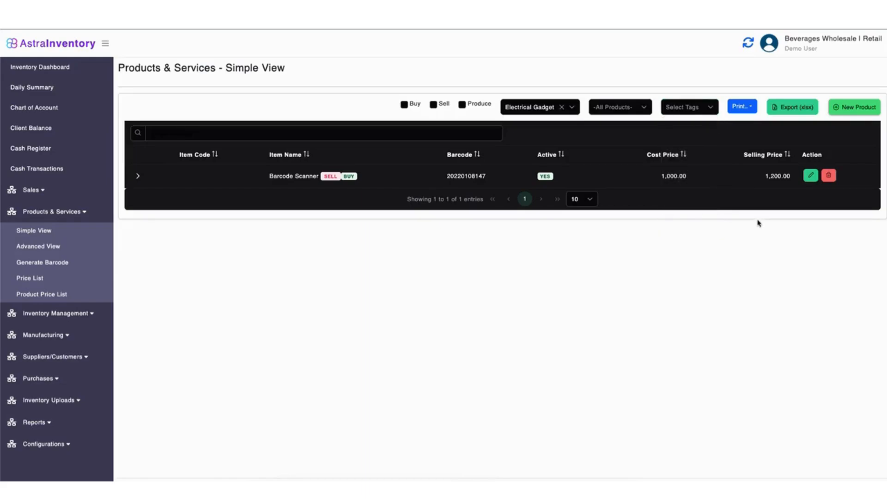
- Print the filtered product list with packages and export it as an xlsx file
click(746, 107)
click(746, 107)
click(745, 107)
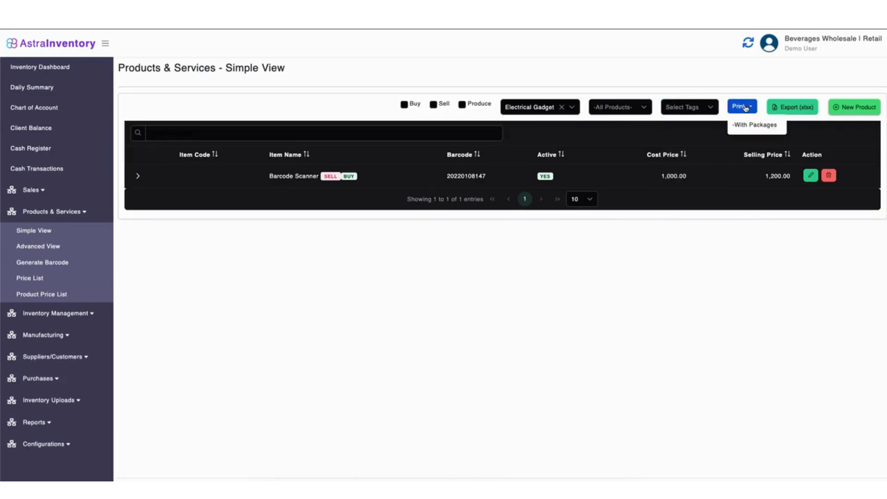
click(752, 125)
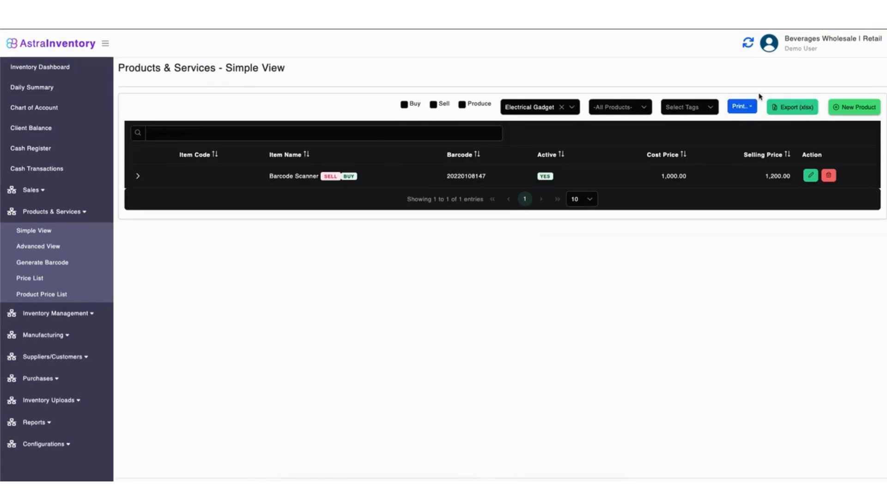
click(794, 110)
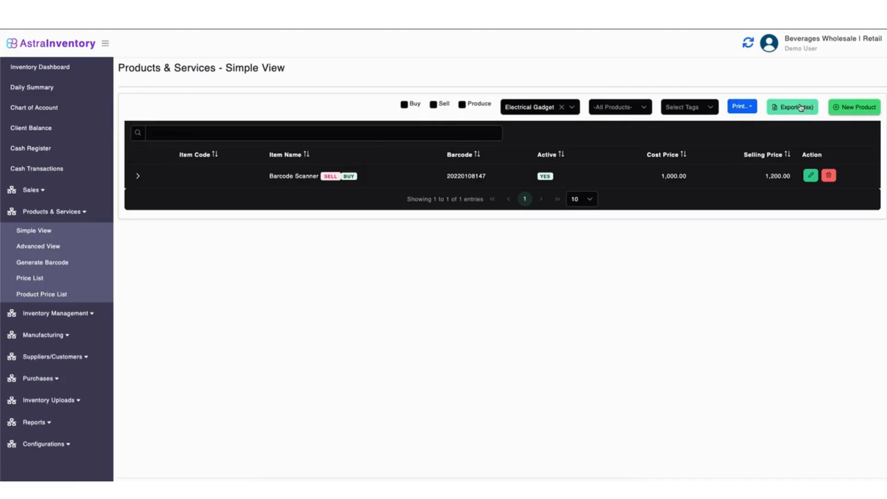